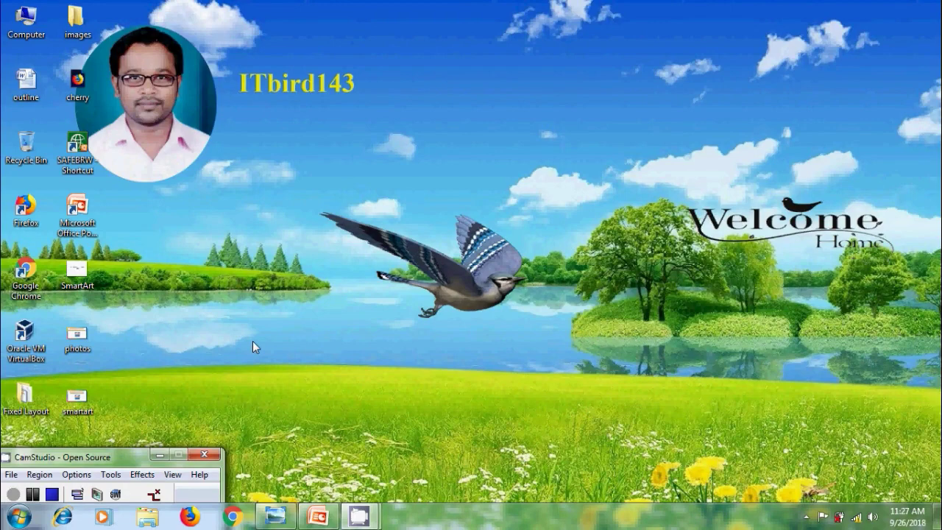
# Step: Restore the 'smartart' title image in Windows Photo Viewer from the taskbar
pyautogui.click(275, 515)
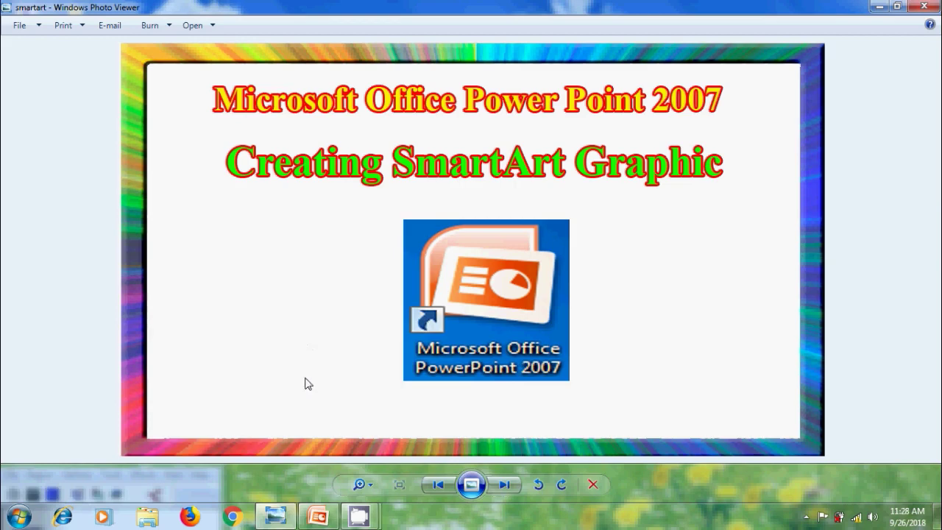
# Step: Select blank slide 2 in PowerPoint and open Choose a SmartArt Graphic from its placeholder
pyautogui.click(318, 516)
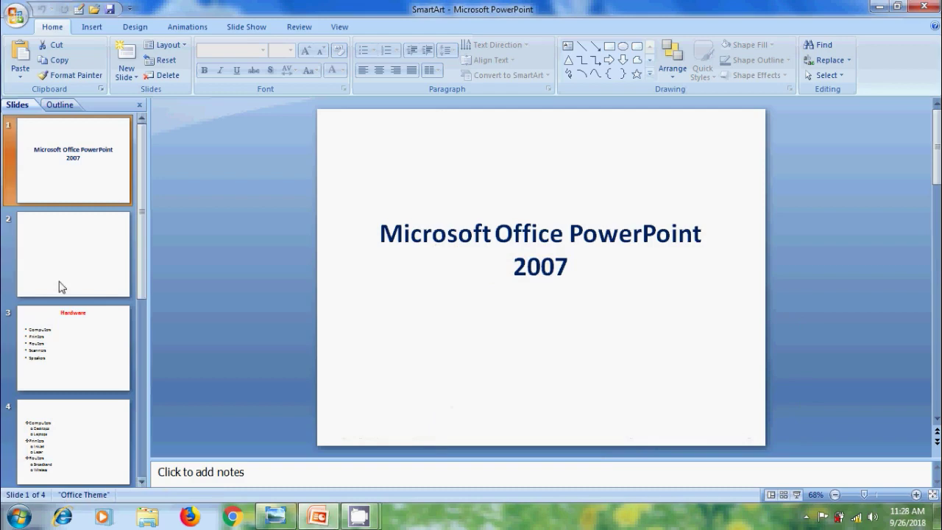
pyautogui.click(27, 250)
pyautogui.click(92, 27)
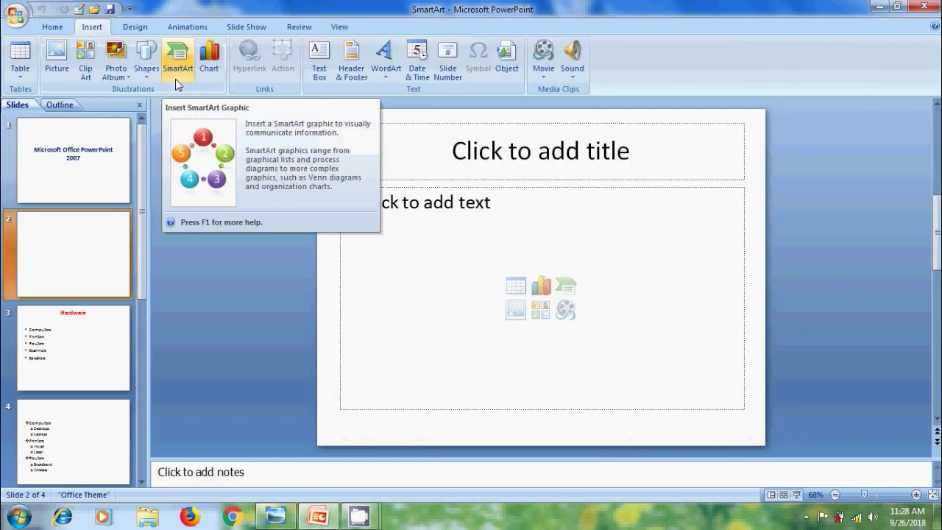
pyautogui.click(566, 287)
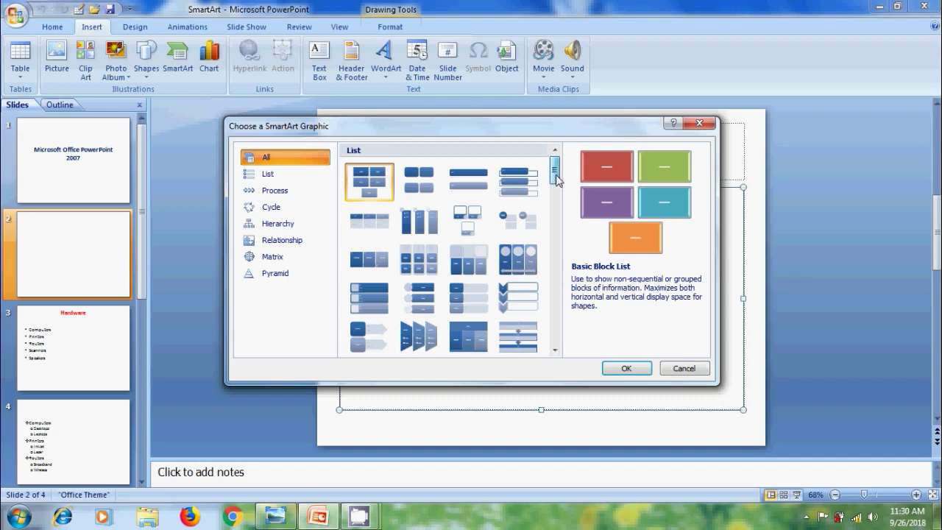
# Step: Browse the List, Process, Cycle, Hierarchy, Relationship, Matrix and Pyramid SmartArt categories
pyautogui.moveTo(554, 171)
pyautogui.mouseDown()
pyautogui.moveTo(563, 344)
pyautogui.moveTo(557, 206)
pyautogui.moveTo(565, 165)
pyautogui.mouseUp()
pyautogui.click(279, 173)
pyautogui.click(282, 190)
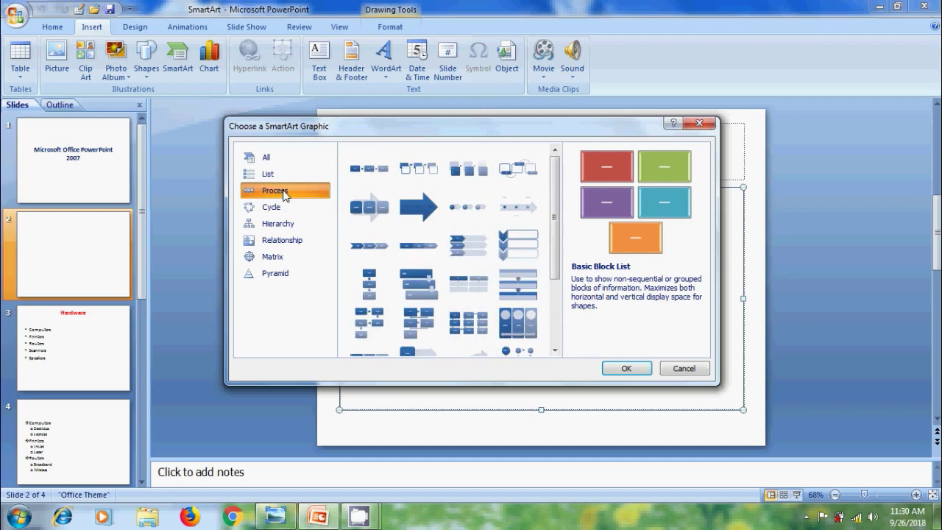
pyautogui.click(283, 210)
pyautogui.click(289, 224)
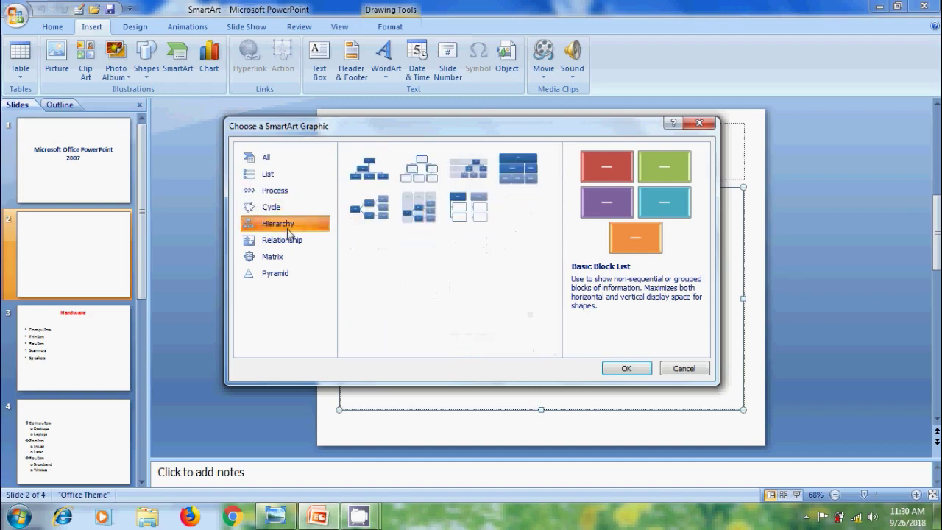
pyautogui.click(294, 243)
pyautogui.click(287, 259)
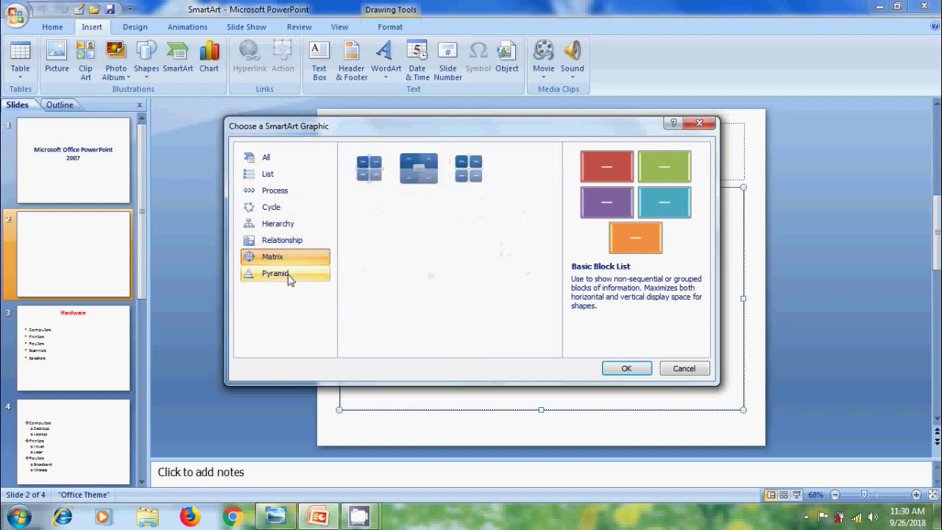
pyautogui.click(289, 276)
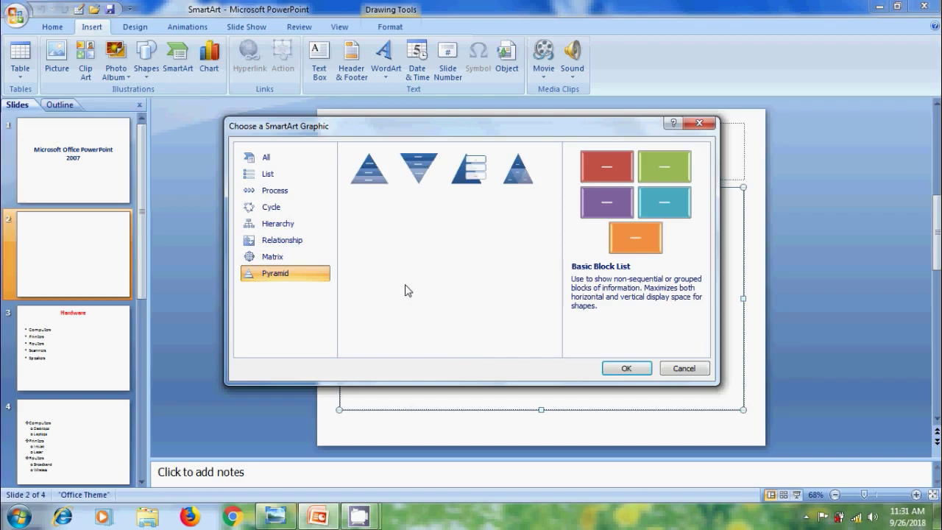
# Step: Return to All and insert the Continuous Picture List layout on slide 2
pyautogui.click(290, 163)
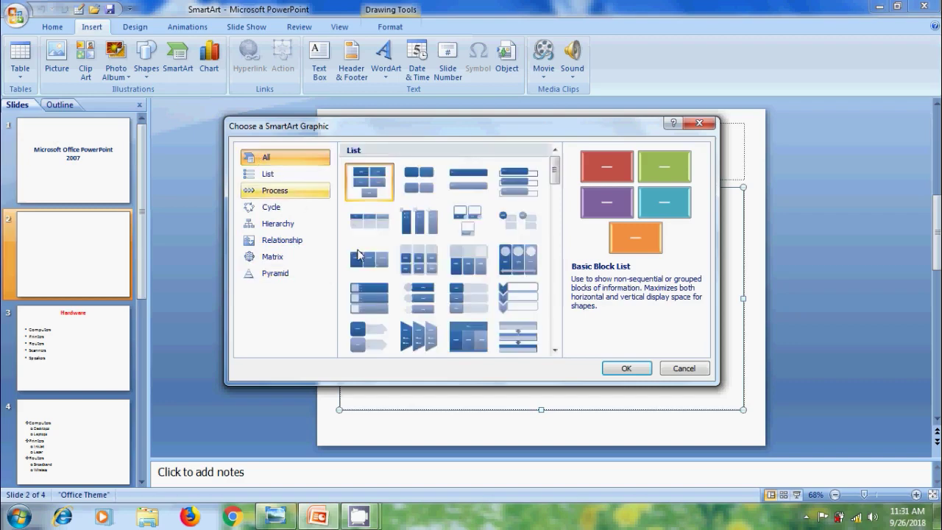
pyautogui.click(527, 272)
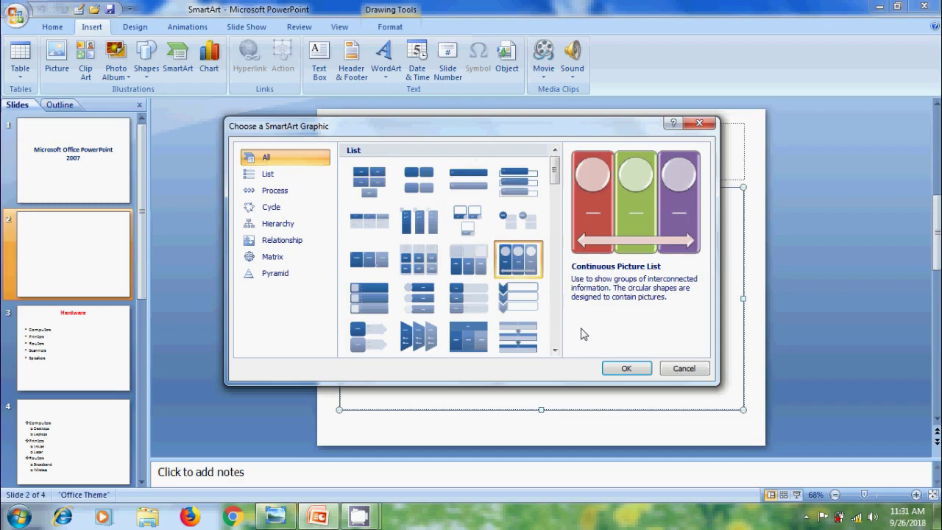
pyautogui.click(625, 368)
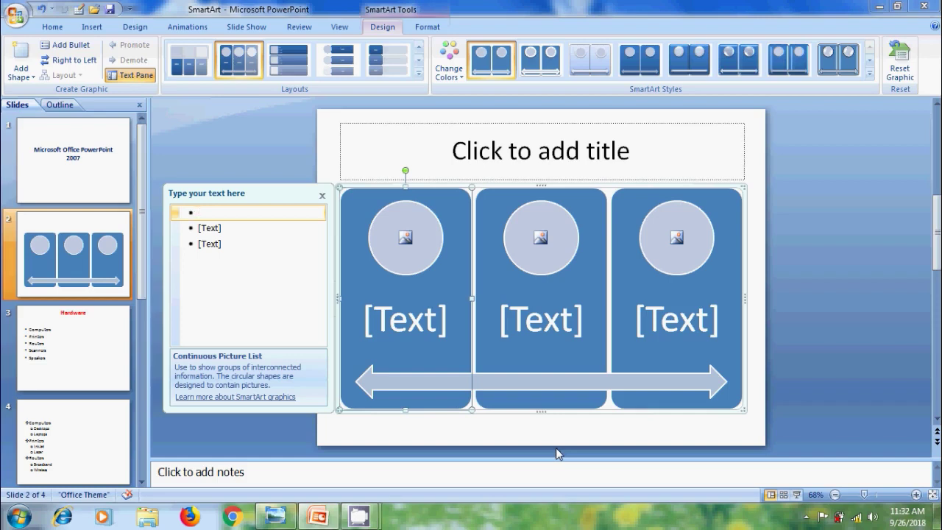
# Step: Apply the blue Office theme to slide 2 from the Design tab's themes
pyautogui.click(127, 28)
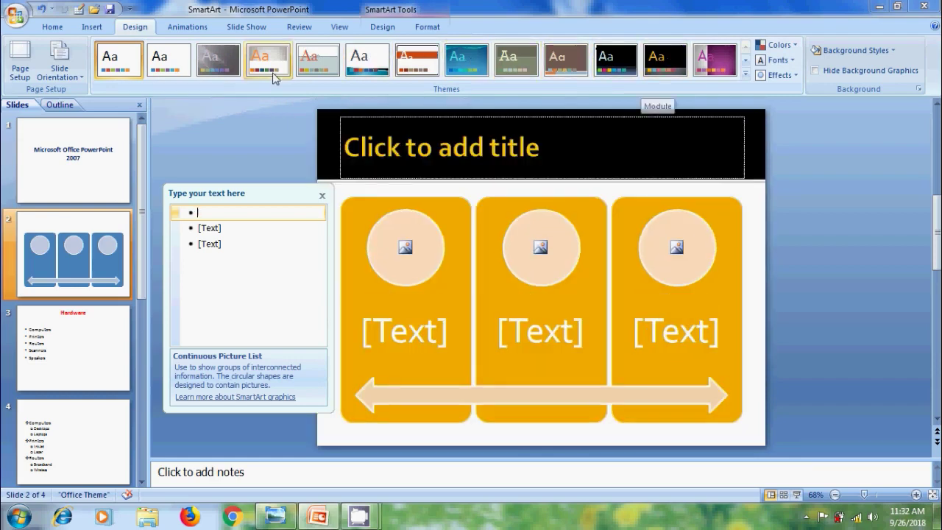
pyautogui.click(120, 70)
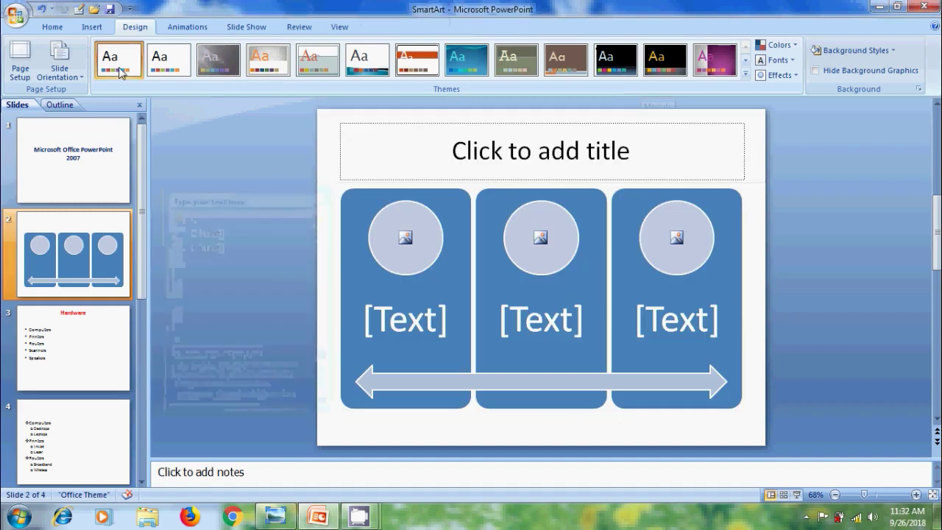
# Step: Type 'level 1', 'level 2' and 'level 3' into the picture list's three text bullets
pyautogui.click(431, 288)
pyautogui.click(241, 216)
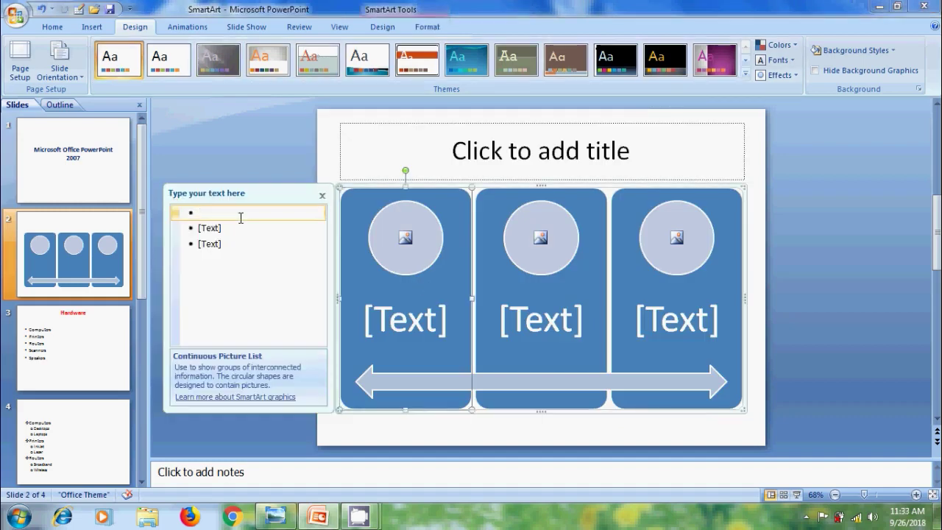
pyautogui.write('le')
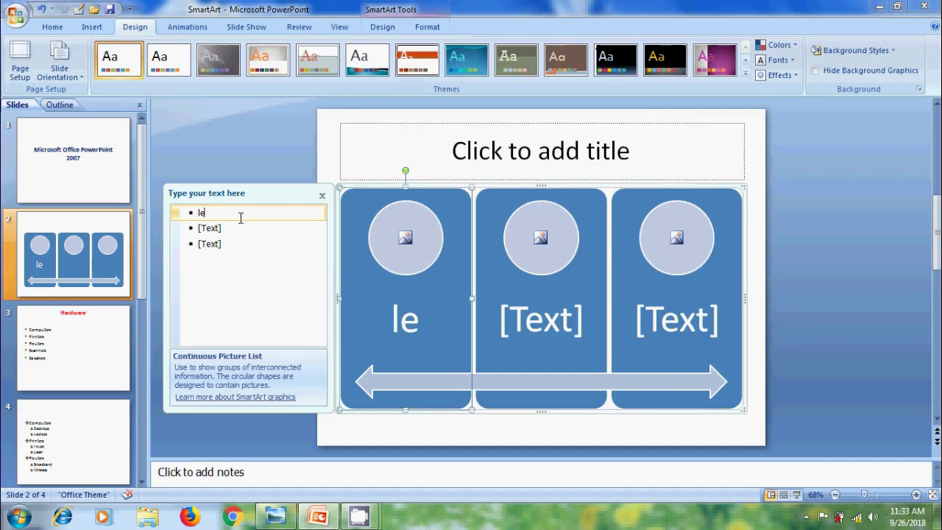
pyautogui.write('vel 1')
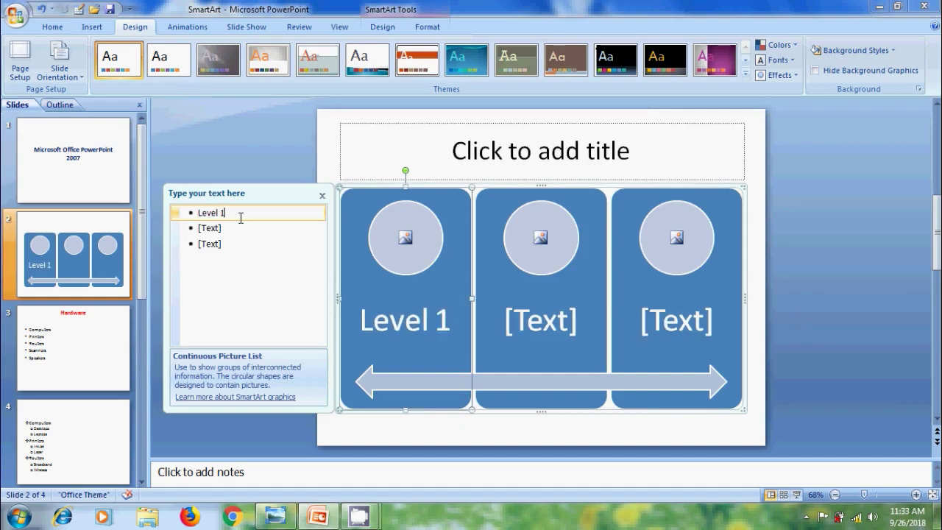
pyautogui.click(231, 230)
pyautogui.write('level 2')
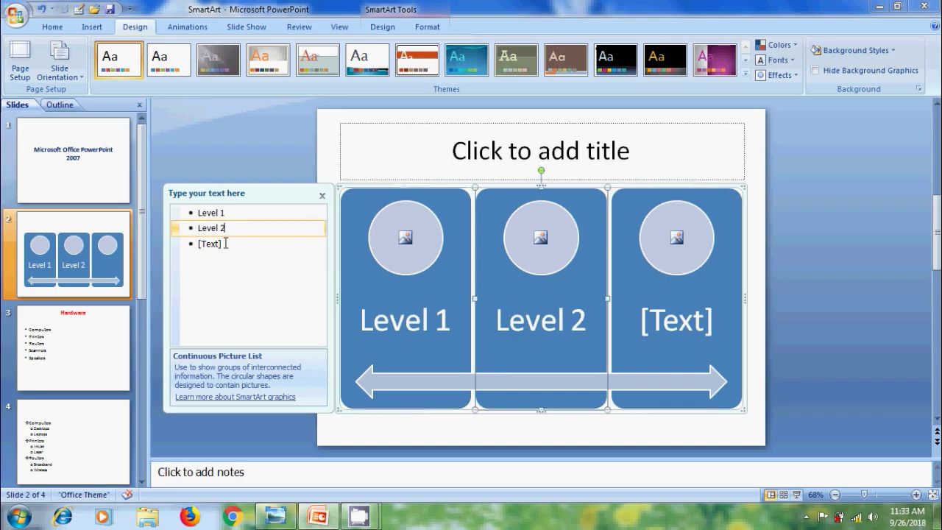
pyautogui.click(226, 243)
pyautogui.write('level 3')
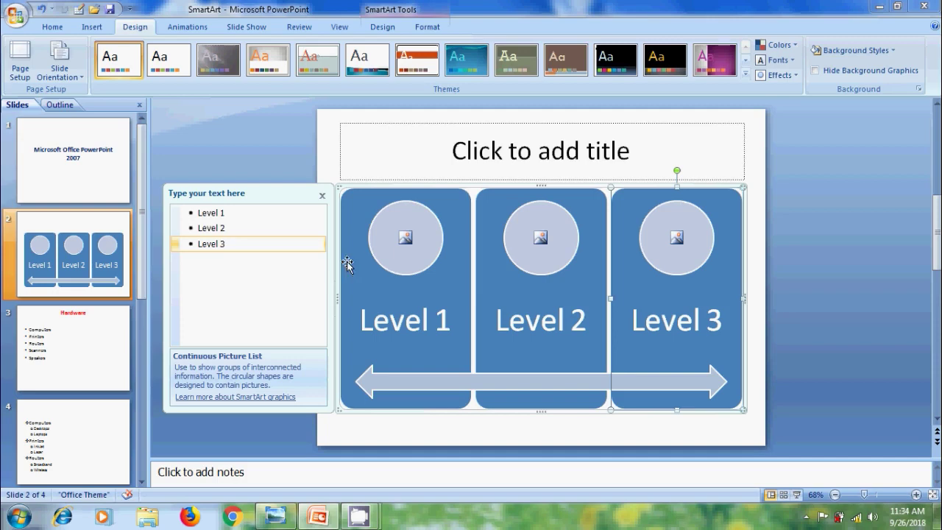
# Step: Insert the cherry photo from the Desktop images folder into the first circle
pyautogui.click(405, 239)
pyautogui.click(51, 123)
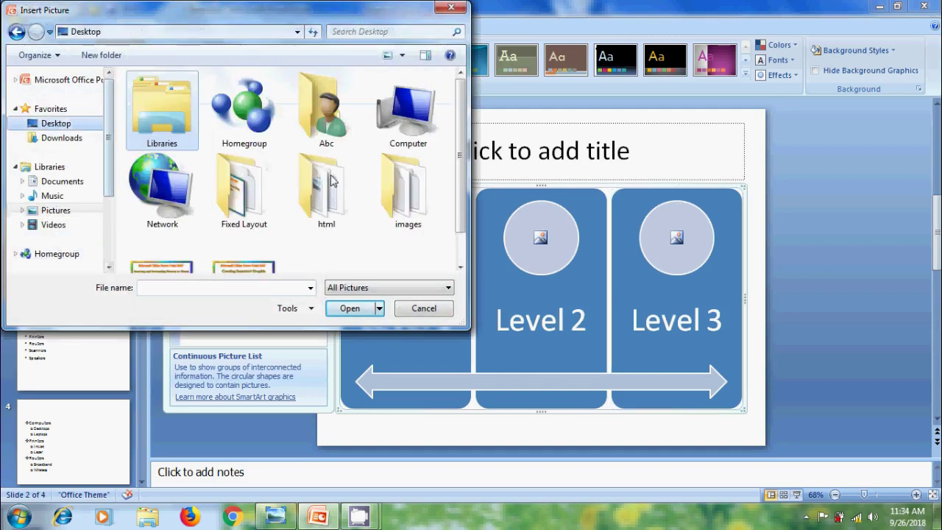
pyautogui.doubleClick(415, 187)
pyautogui.click(423, 195)
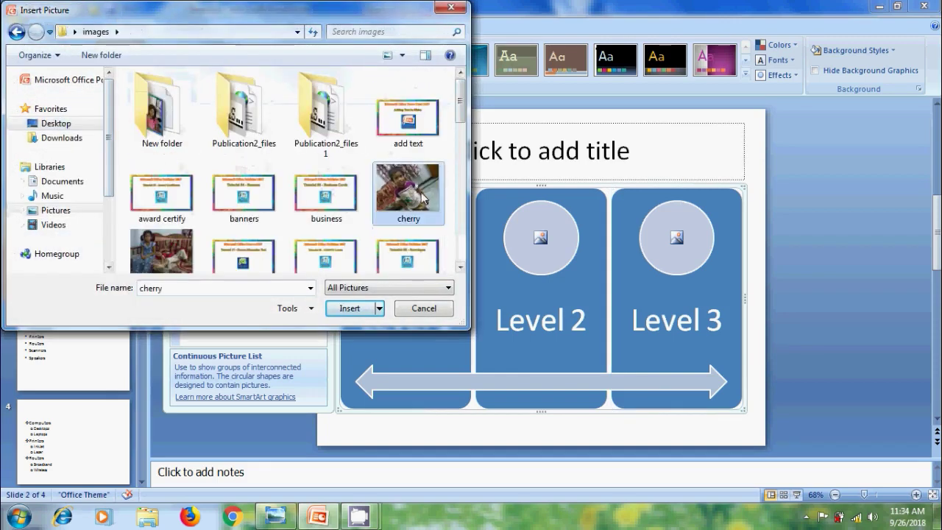
pyautogui.click(351, 307)
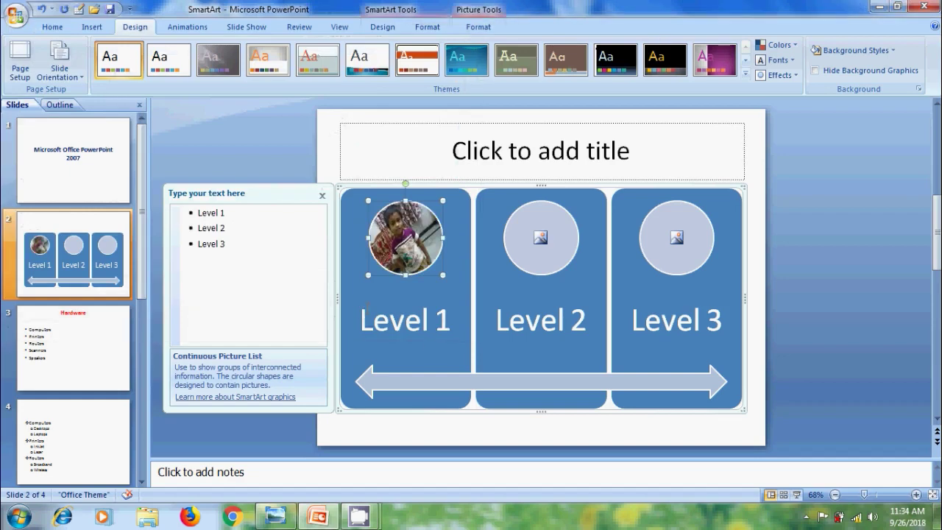
pyautogui.click(406, 14)
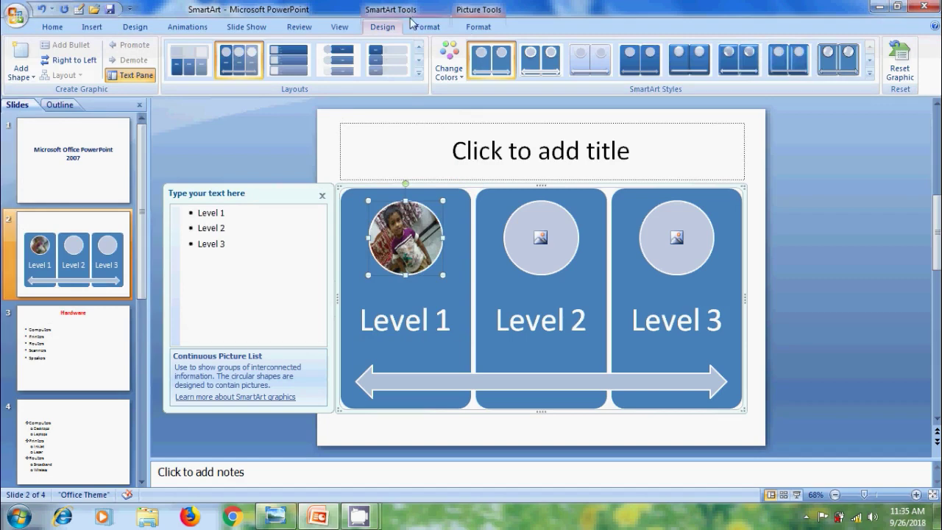
pyautogui.click(418, 74)
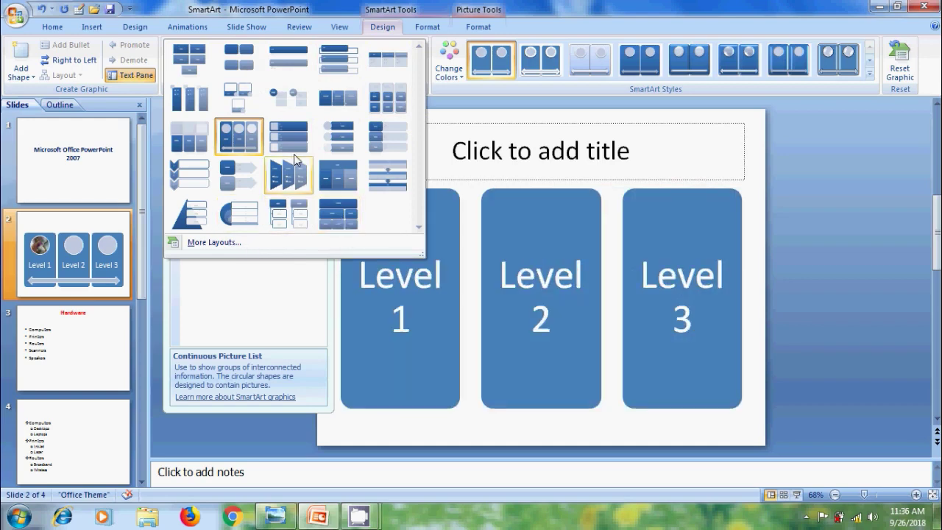
pyautogui.click(254, 133)
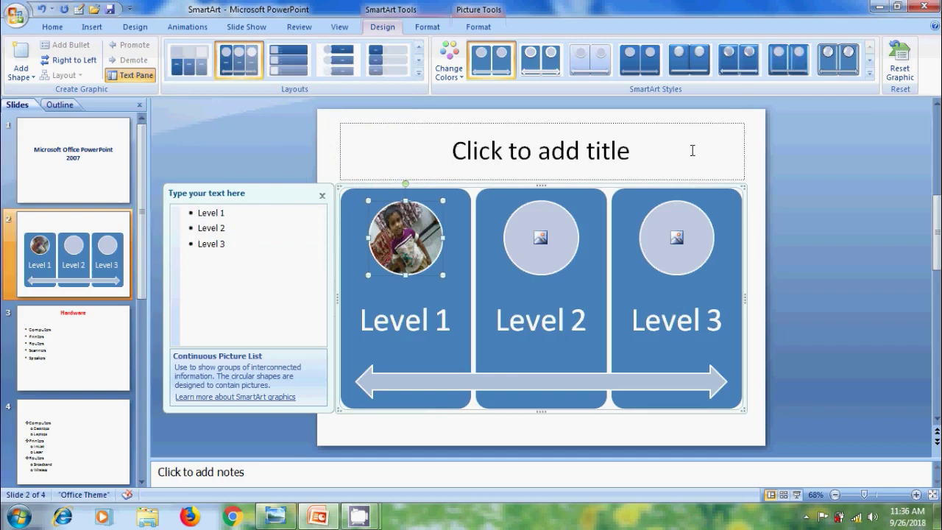
# Step: Apply the Brick Scene 3-D style, try several layouts, and settle on Horizontal Picture List
pyautogui.click(869, 73)
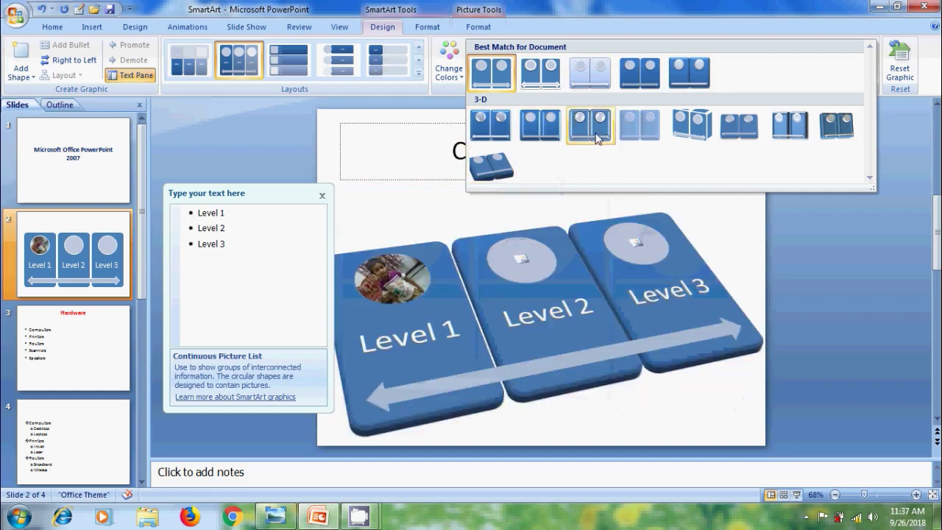
pyautogui.click(701, 124)
pyautogui.click(379, 61)
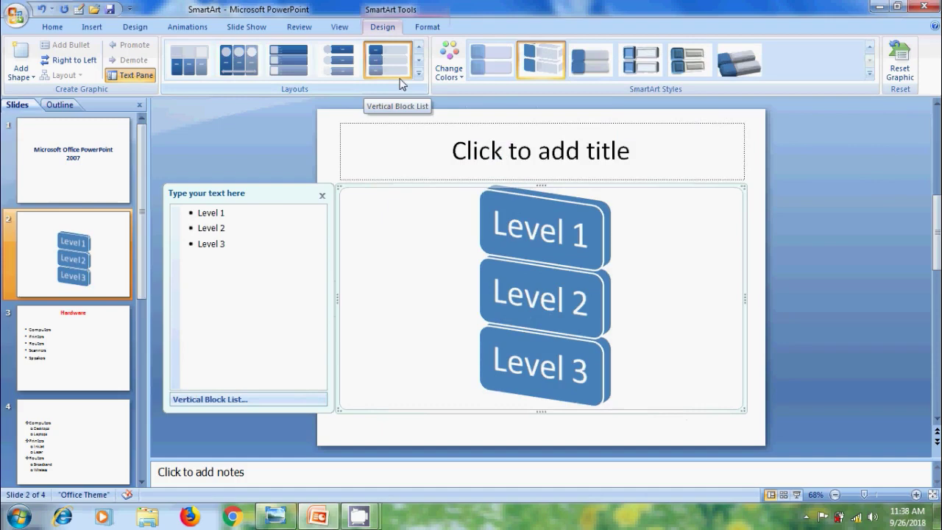
pyautogui.click(340, 63)
pyautogui.click(292, 68)
pyautogui.click(239, 60)
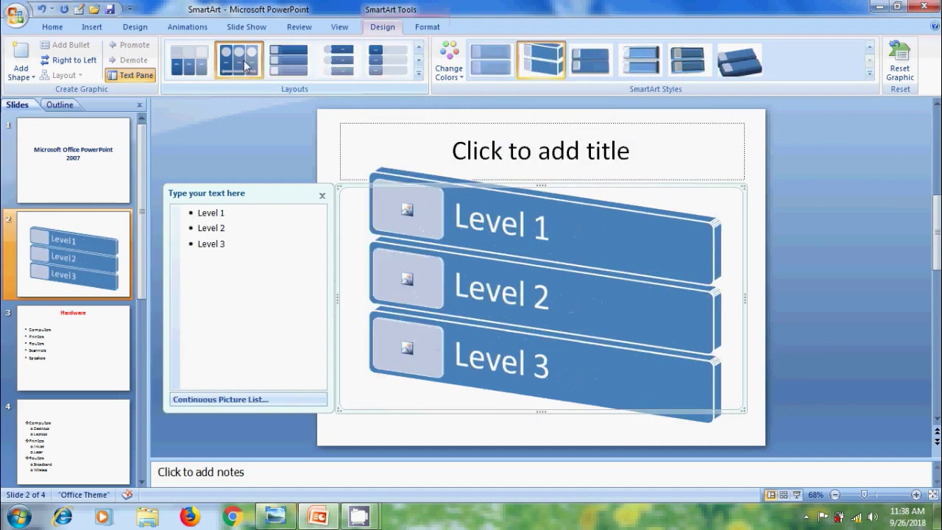
pyautogui.click(189, 60)
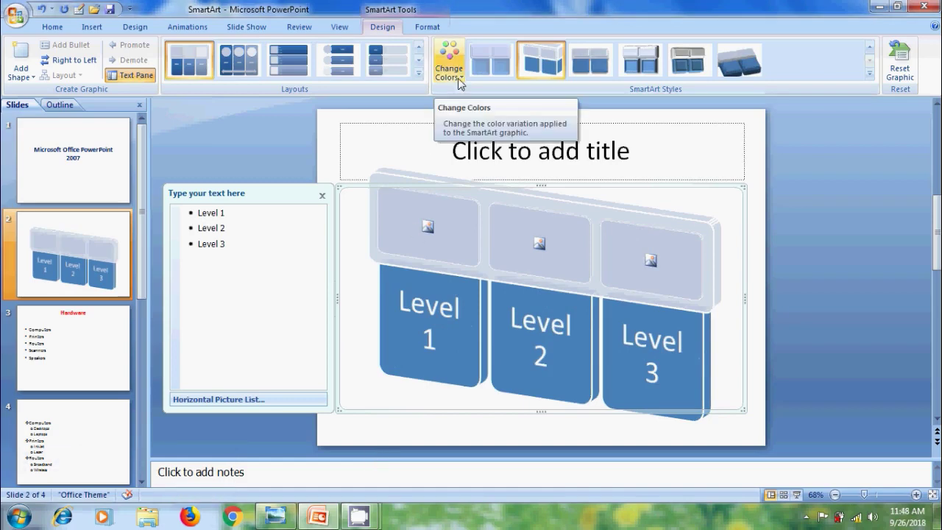
# Step: Recolor the picture list with a red Accent 2 scheme, then Reset Graphic to default
pyautogui.click(456, 77)
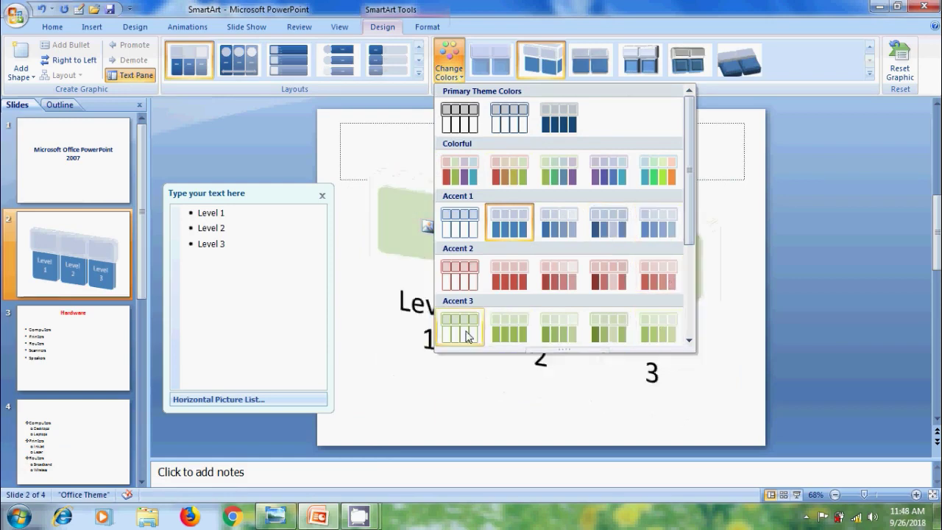
pyautogui.click(508, 276)
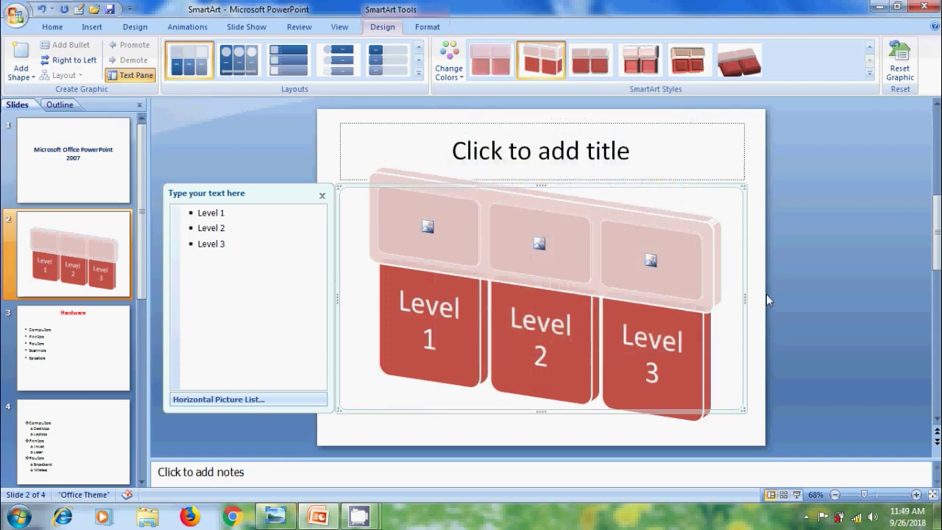
pyautogui.click(899, 64)
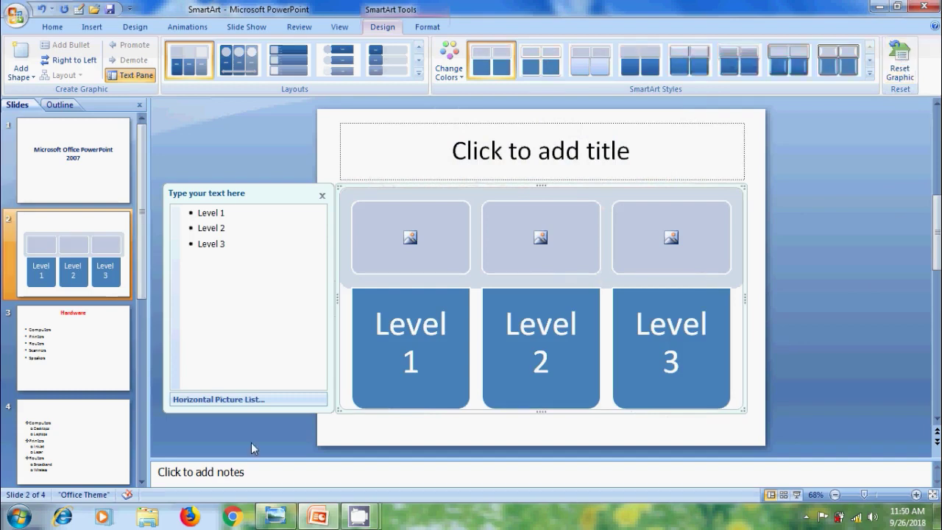
# Step: Convert slide 3's five Hardware bullets into a Bending Picture Accent List SmartArt
pyautogui.click(98, 375)
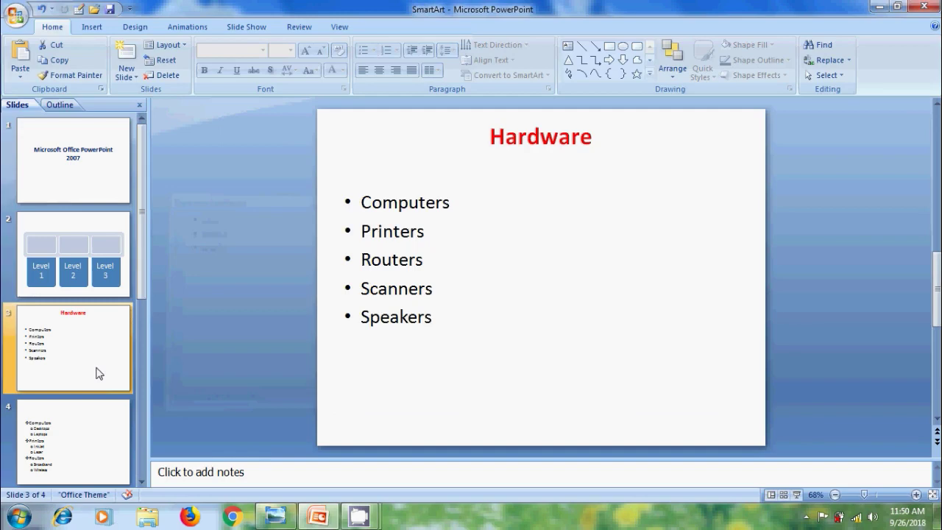
pyautogui.moveTo(439, 321)
pyautogui.mouseDown()
pyautogui.moveTo(360, 287)
pyautogui.moveTo(362, 204)
pyautogui.mouseUp()
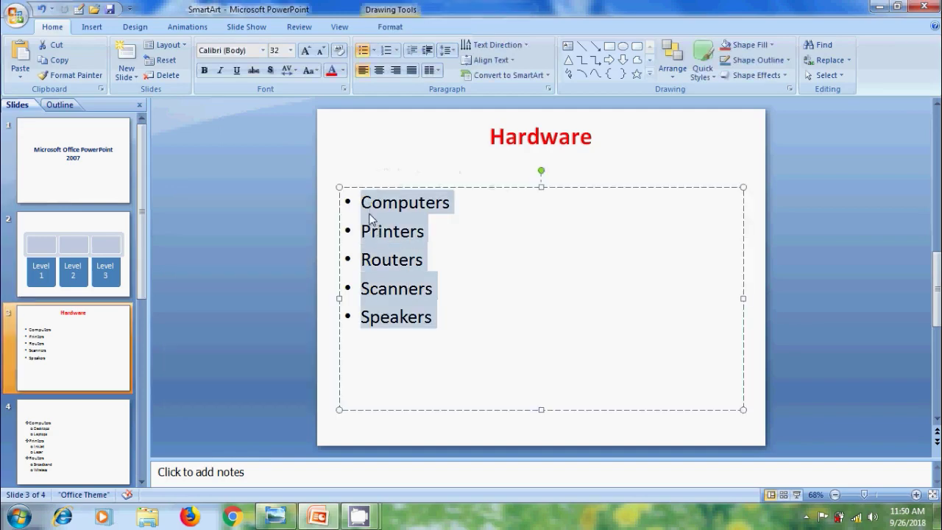
pyautogui.click(546, 79)
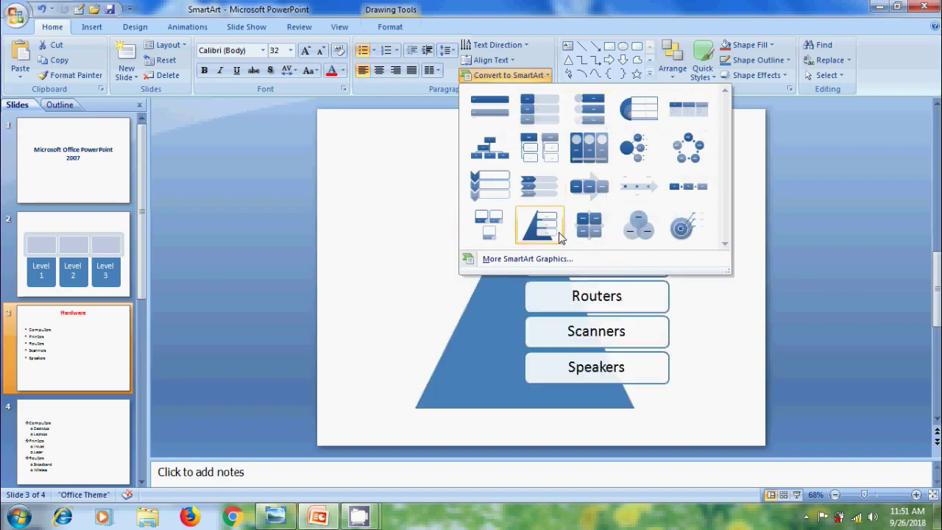
pyautogui.click(505, 226)
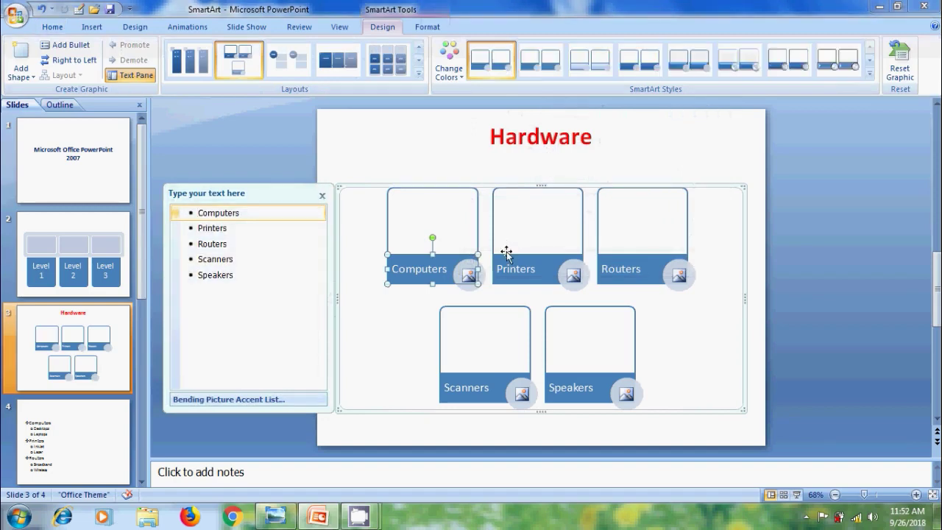
# Step: Convert slide 4's Computers, Printers, Routers list to an Organization Chart, then undo it
pyautogui.click(84, 431)
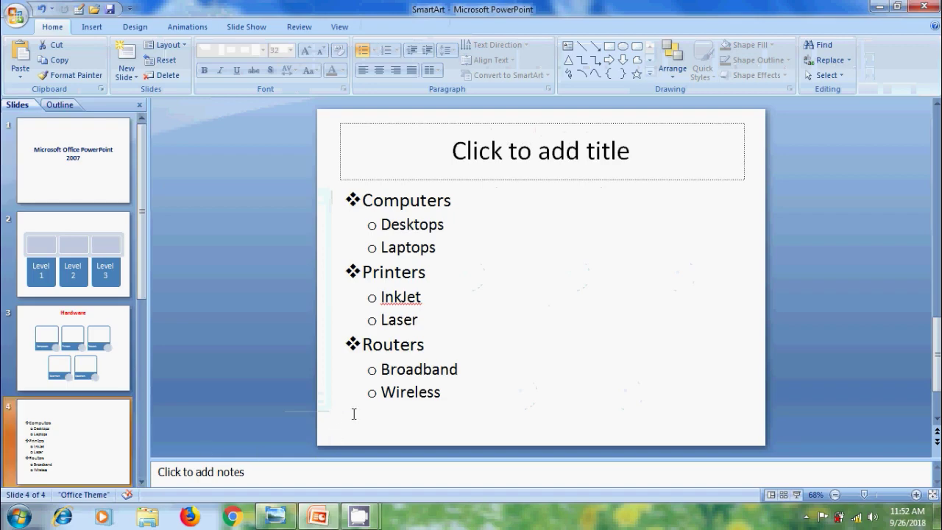
pyautogui.moveTo(440, 395)
pyautogui.mouseDown()
pyautogui.moveTo(394, 333)
pyautogui.moveTo(362, 198)
pyautogui.mouseUp()
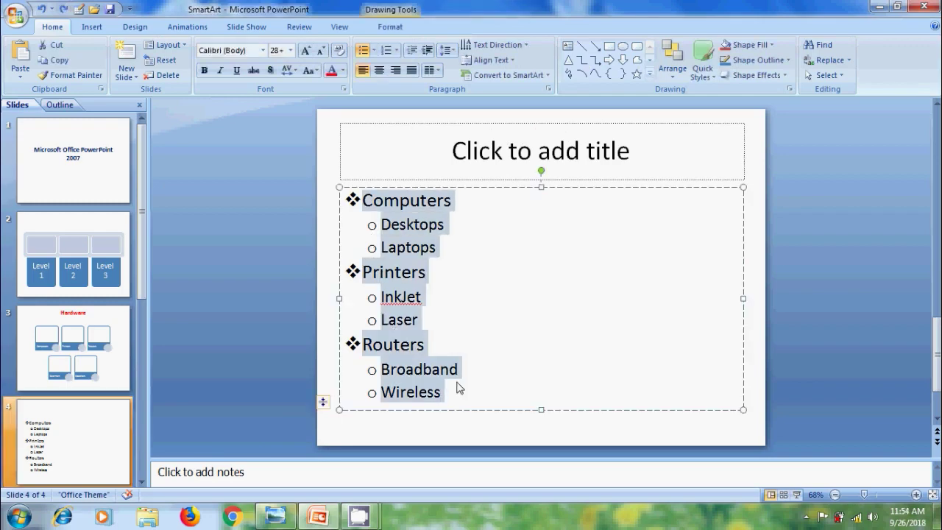
pyautogui.click(544, 77)
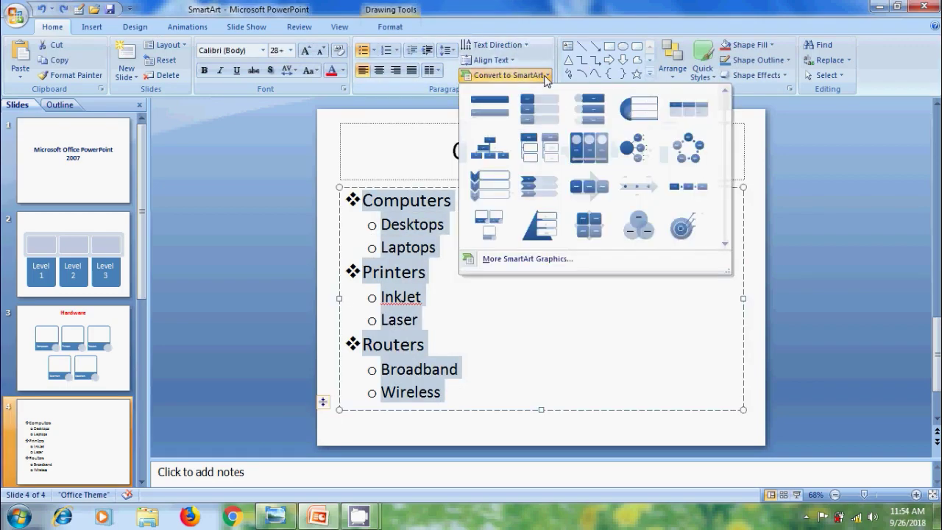
pyautogui.click(557, 259)
pyautogui.click(274, 223)
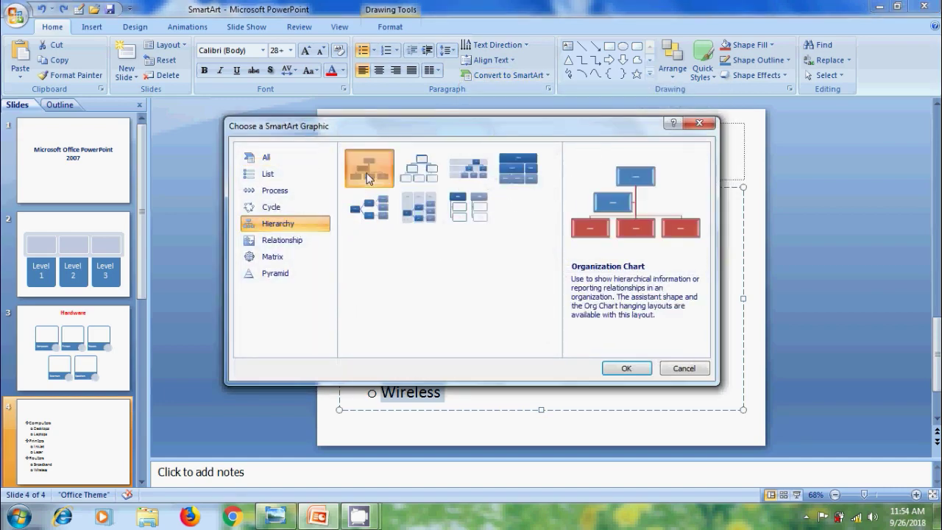
pyautogui.click(622, 368)
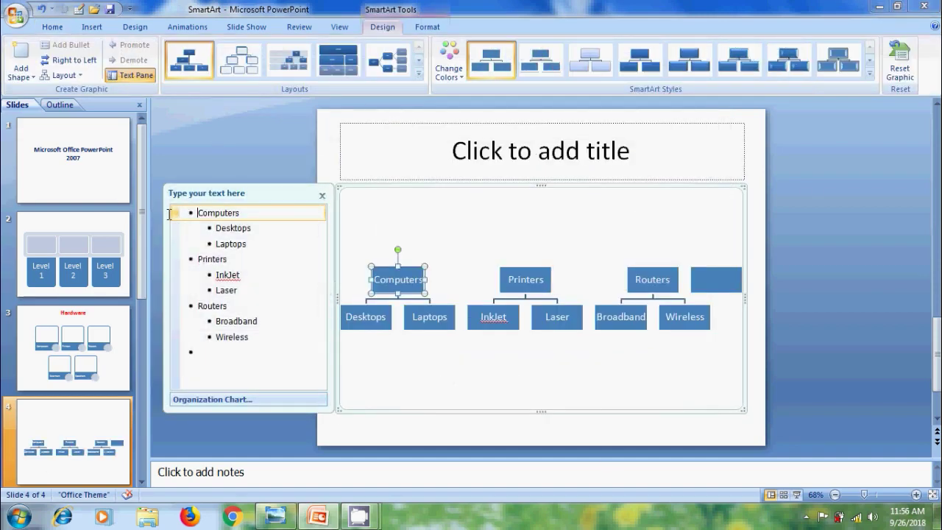
pyautogui.click(42, 8)
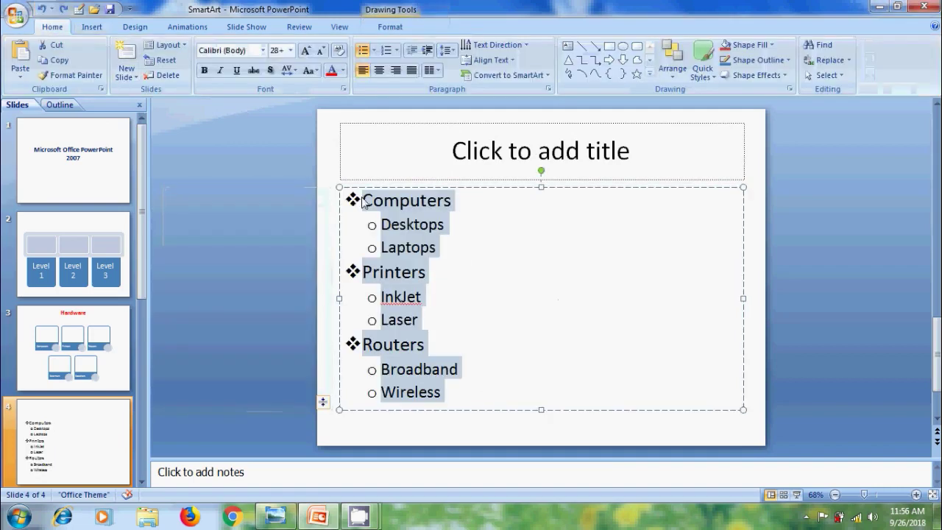
# Step: Add a Hardware bullet at the top of slide 4's list and indent Computers, Printers, Routers and their items beneath it
pyautogui.click(411, 227)
pyautogui.hotkey('ctrl', 'Home')
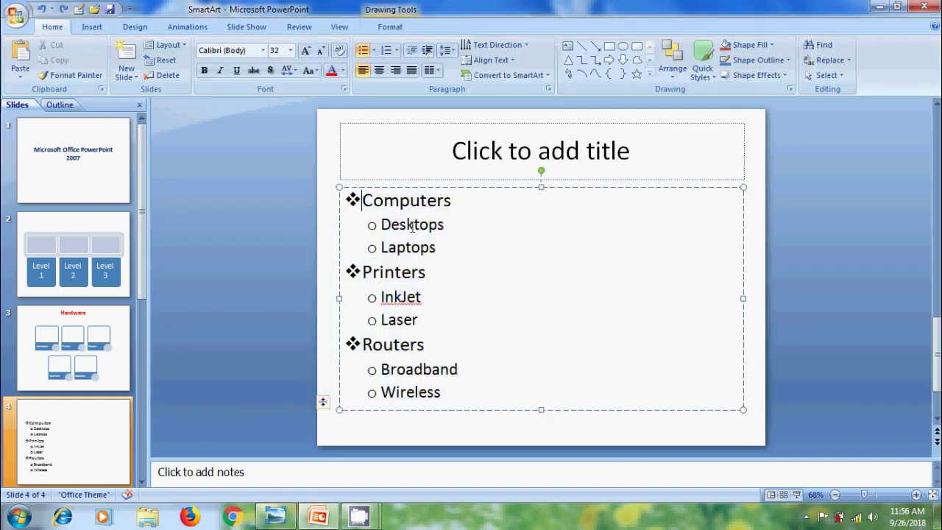
pyautogui.write('Hard')
pyautogui.write('ware')
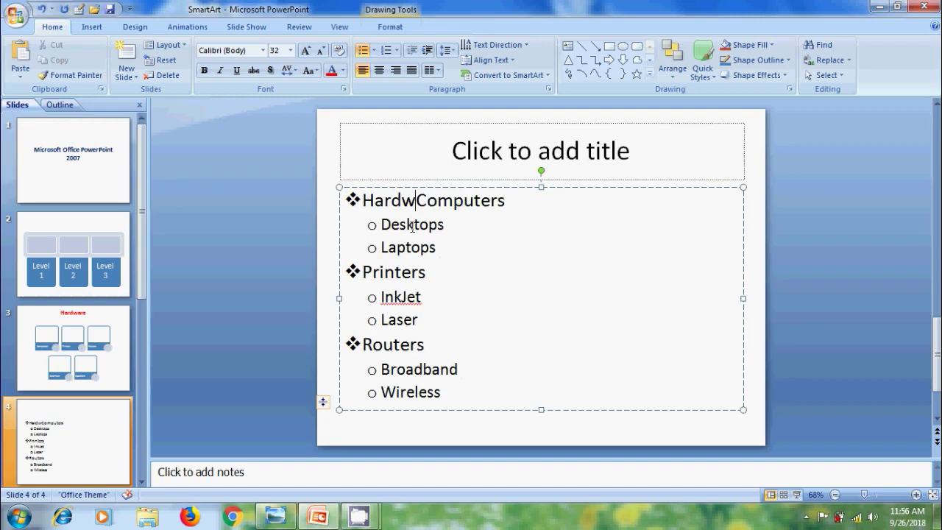
pyautogui.press('Return')
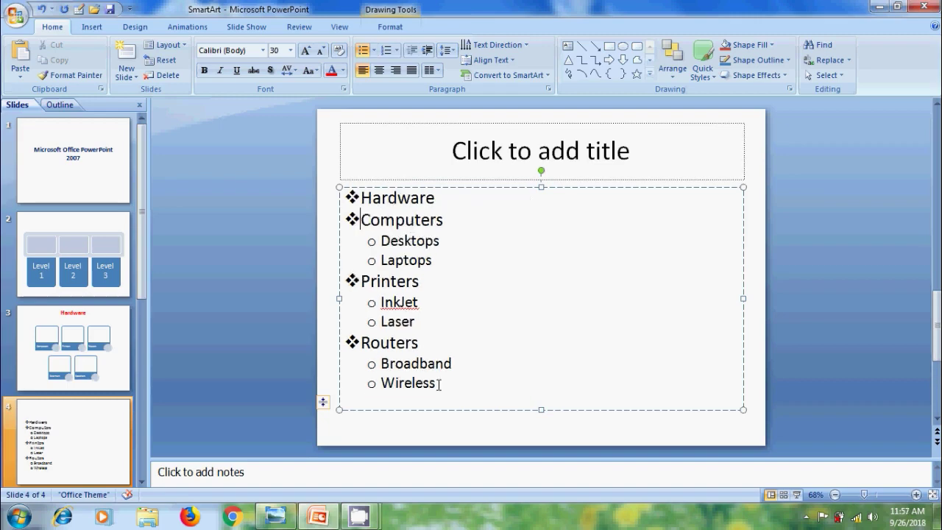
pyautogui.moveTo(438, 385); pyautogui.dragTo(355, 220)
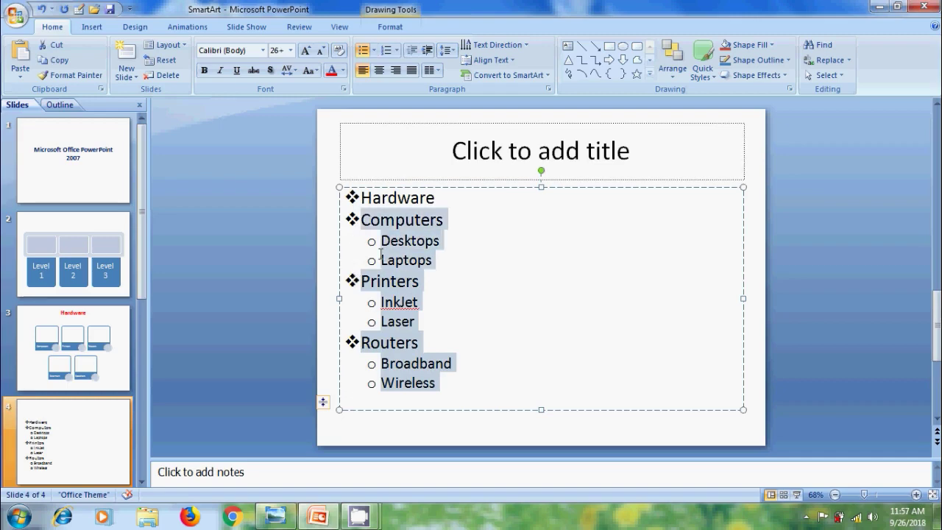
pyautogui.click(428, 52)
pyautogui.click(463, 391)
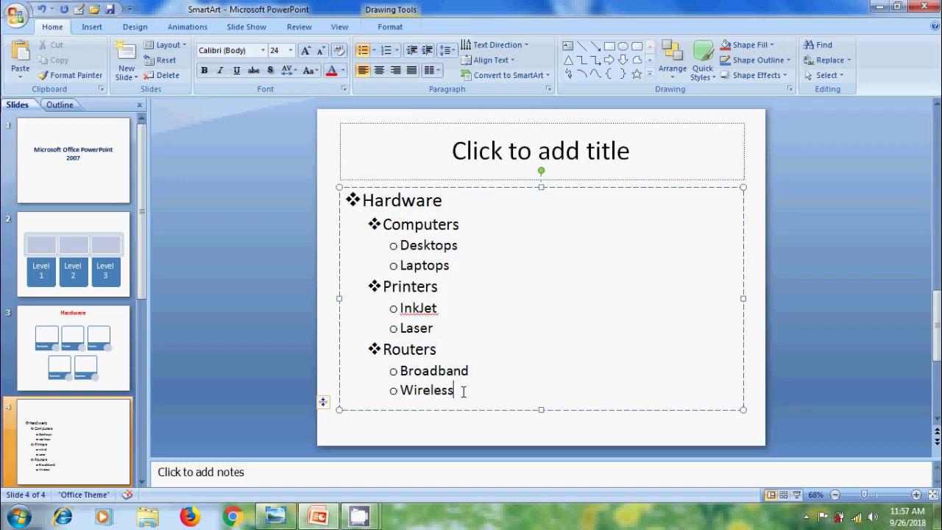
# Step: Convert the Hardware list into a Hierarchy Organization Chart SmartArt, then bring up the 'Creating SmartArt Graphic' title image
pyautogui.moveTo(464, 391); pyautogui.dragTo(362, 201)
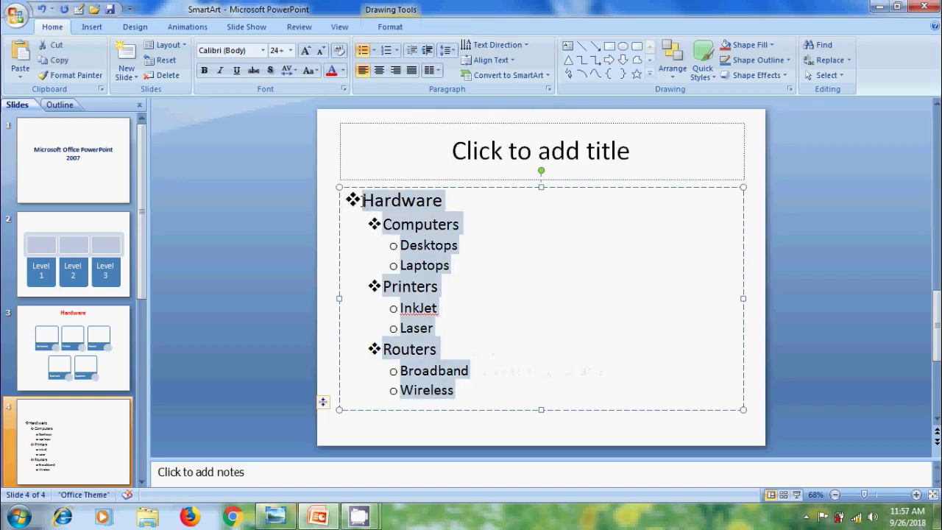
pyautogui.click(547, 77)
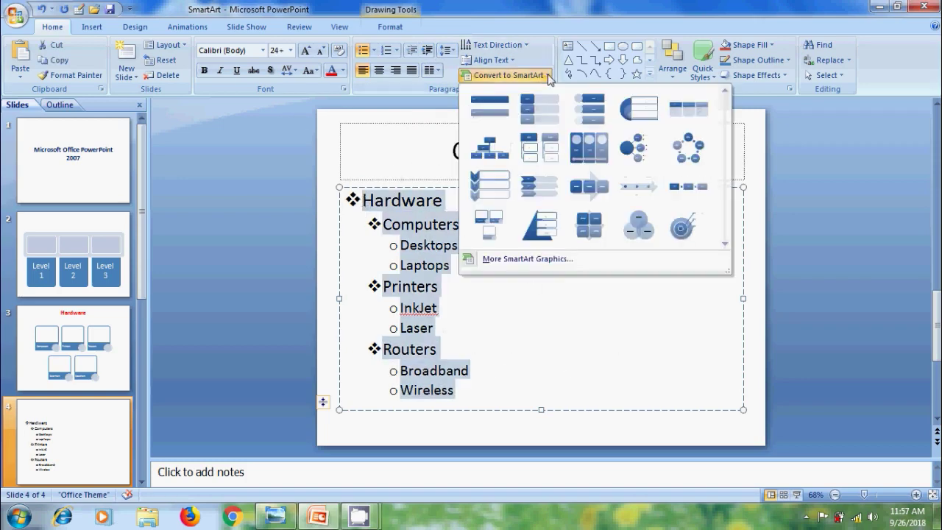
pyautogui.click(556, 262)
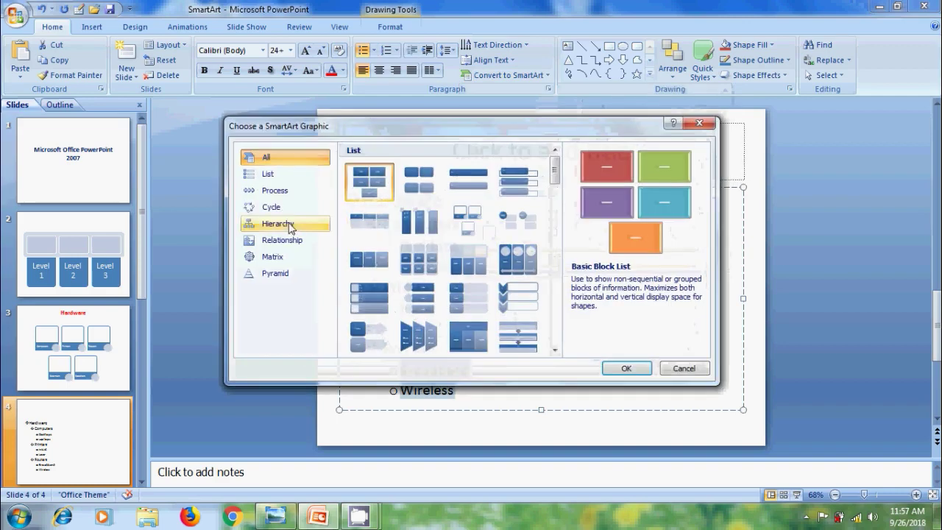
pyautogui.click(290, 226)
pyautogui.click(357, 167)
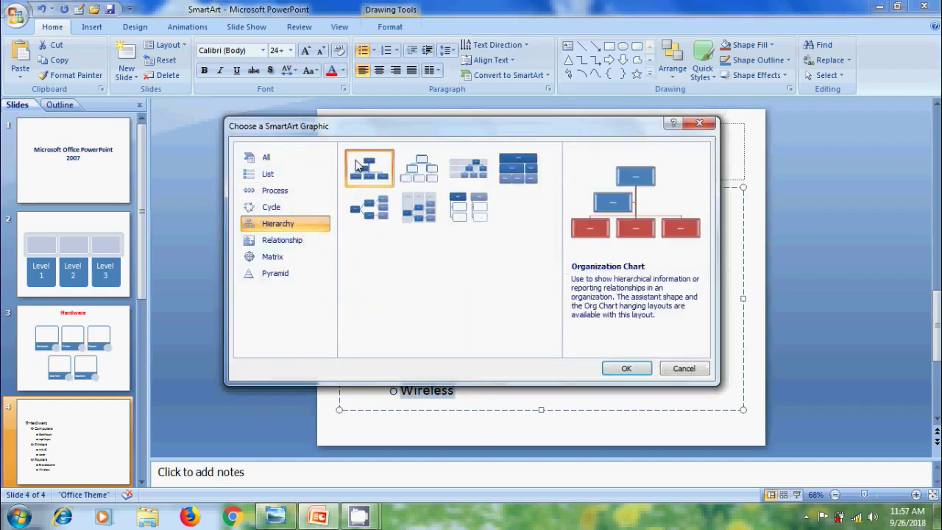
pyautogui.click(624, 368)
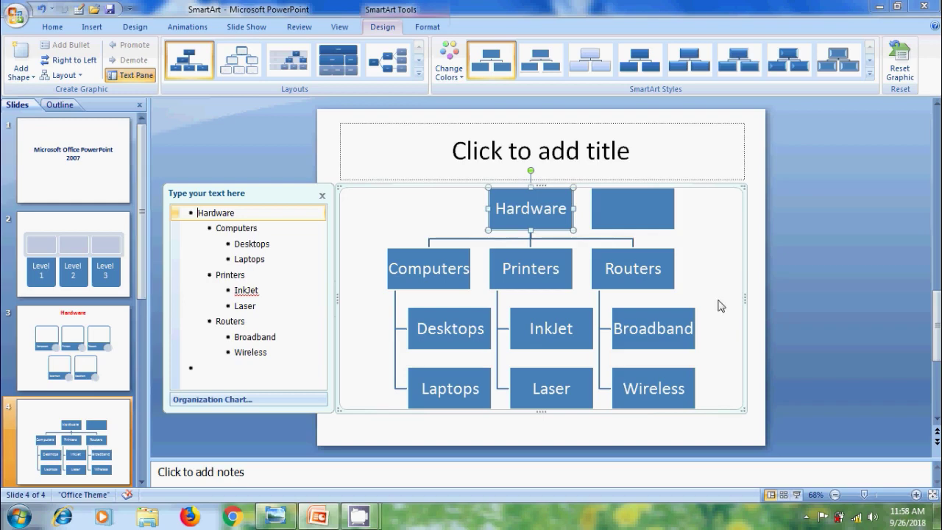
pyautogui.click(276, 515)
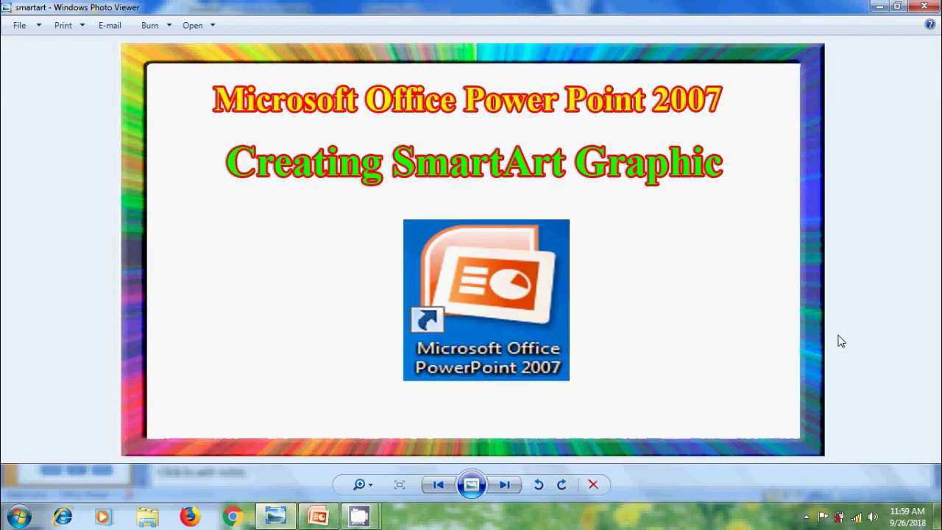
# Step: Minimize Windows Photo Viewer and the PowerPoint window to reveal the desktop
pyautogui.click(879, 7)
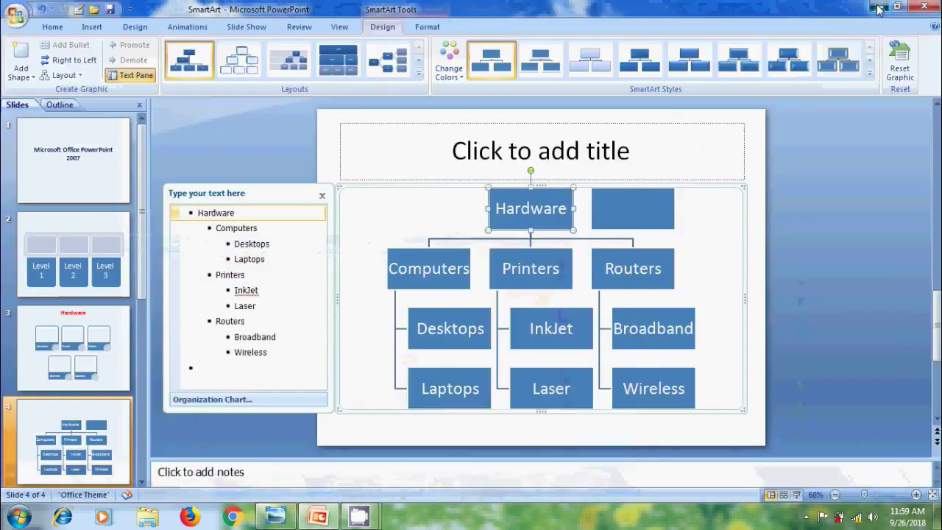
pyautogui.click(878, 8)
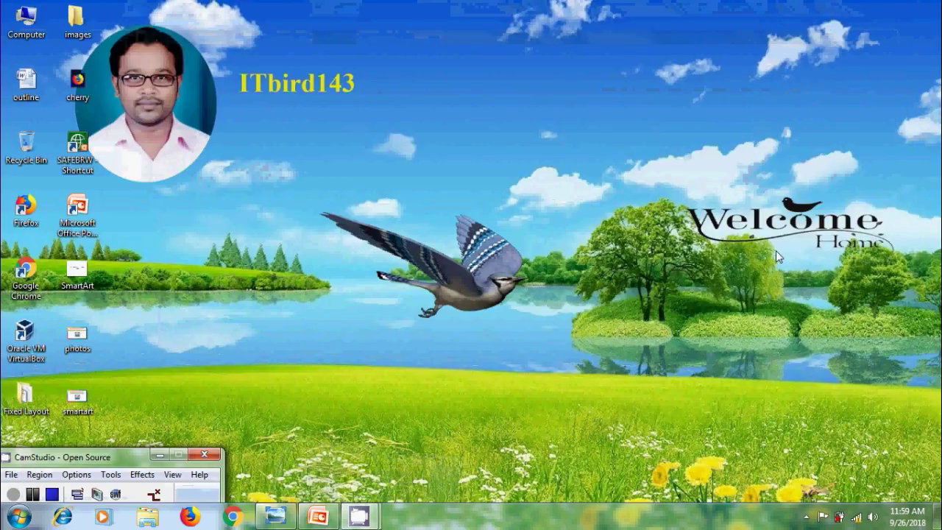